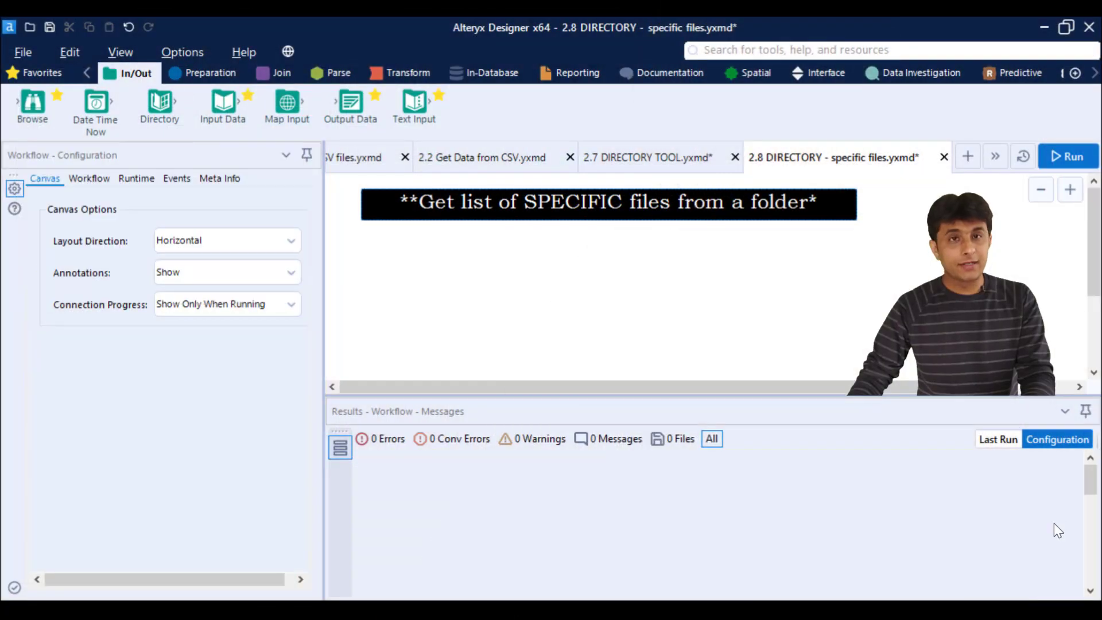
Add a Directory tool targeting Alteryx Data Files > Section 2 > 2.7 Get list of files from a folder, with subdirectories included.
drag(160, 102, 432, 277)
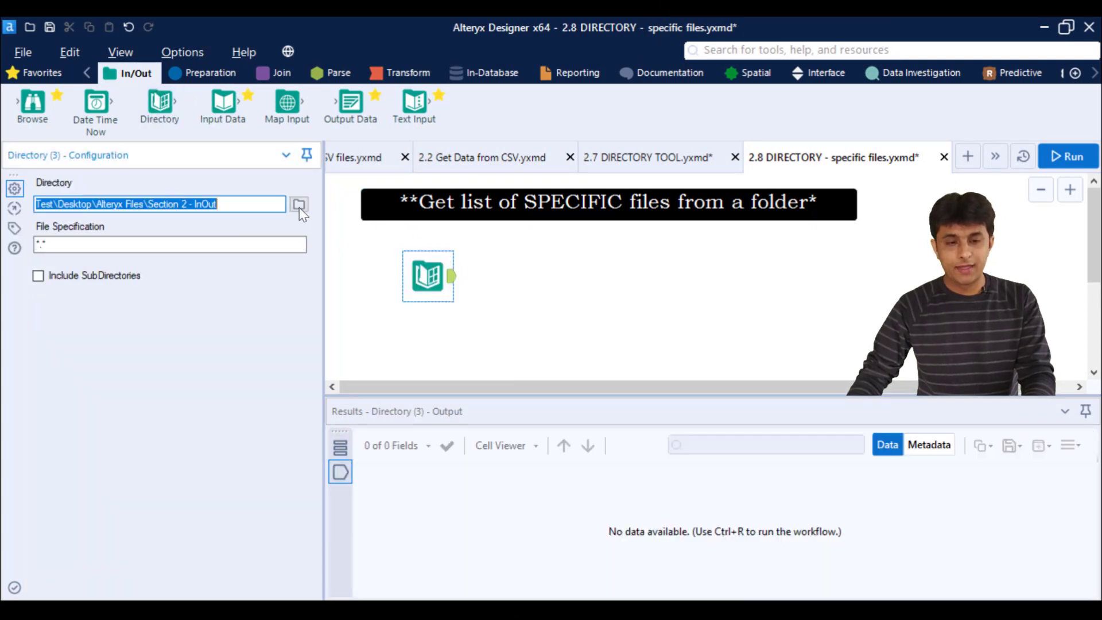
click(299, 207)
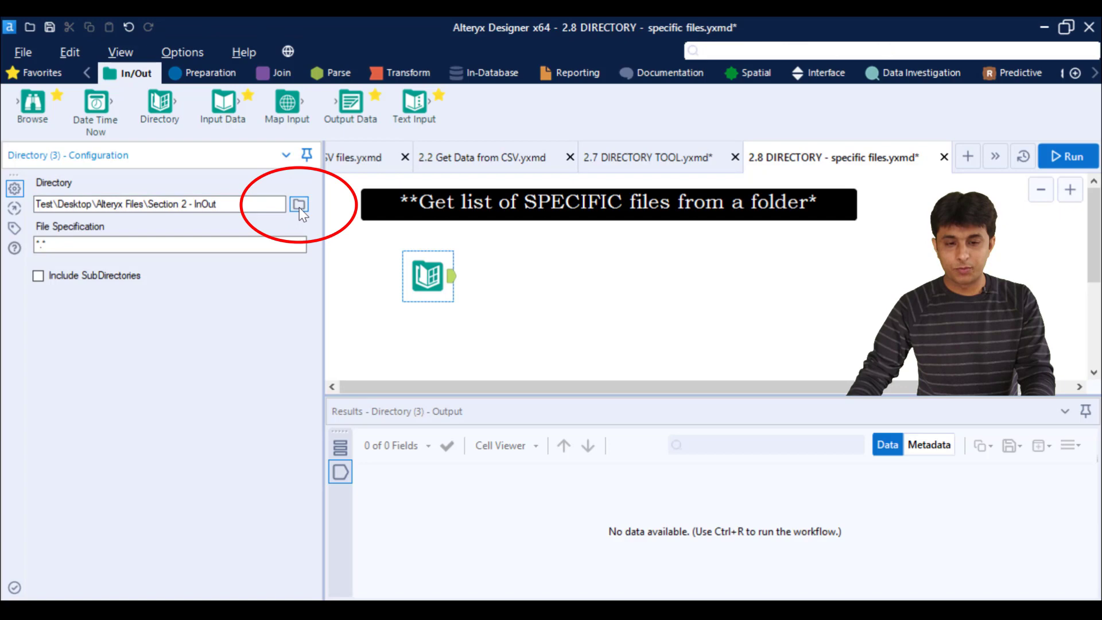
drag(667, 284, 667, 301)
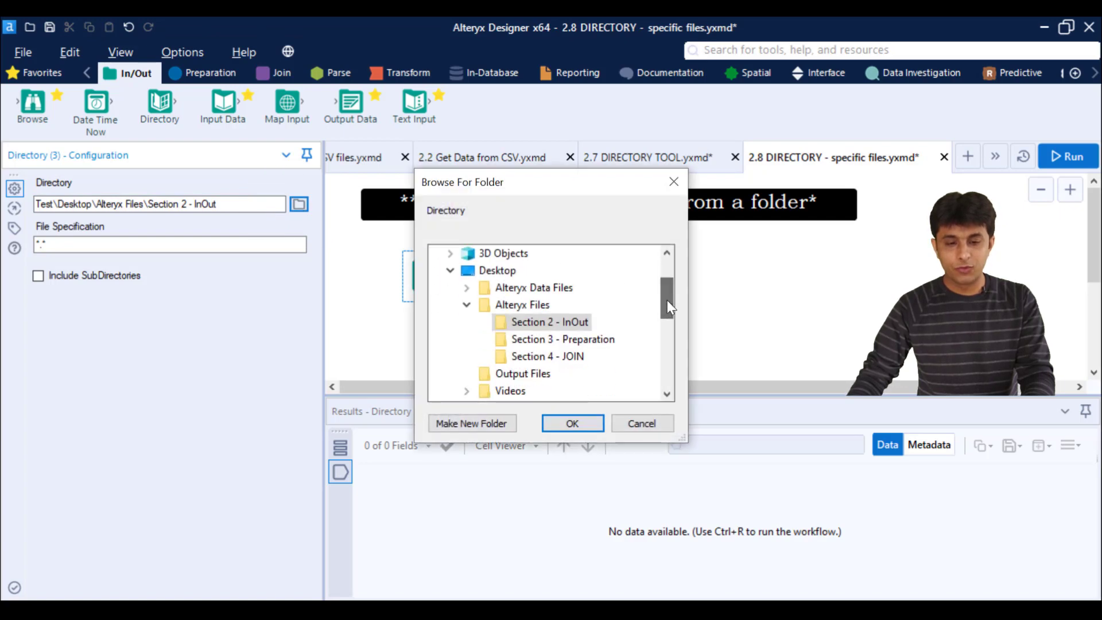
click(467, 289)
click(483, 304)
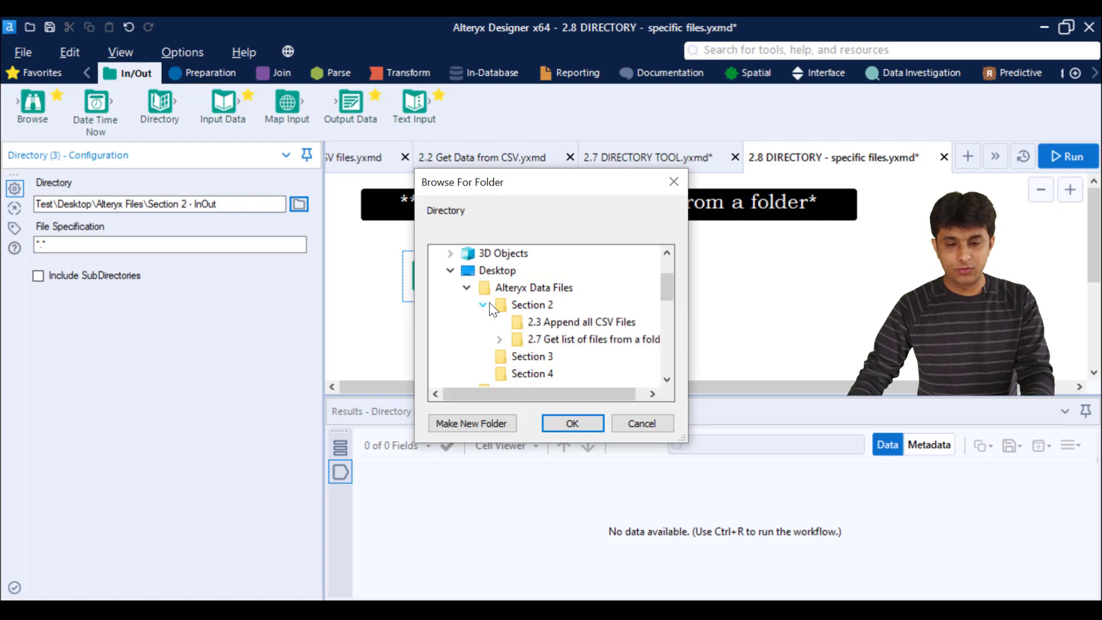
click(579, 340)
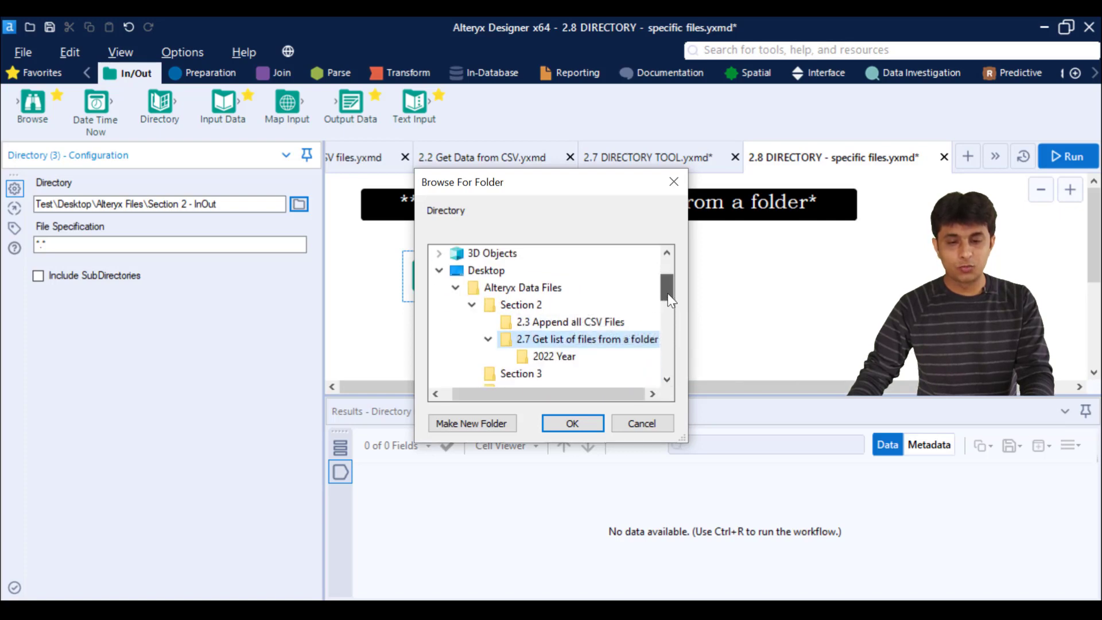
click(559, 423)
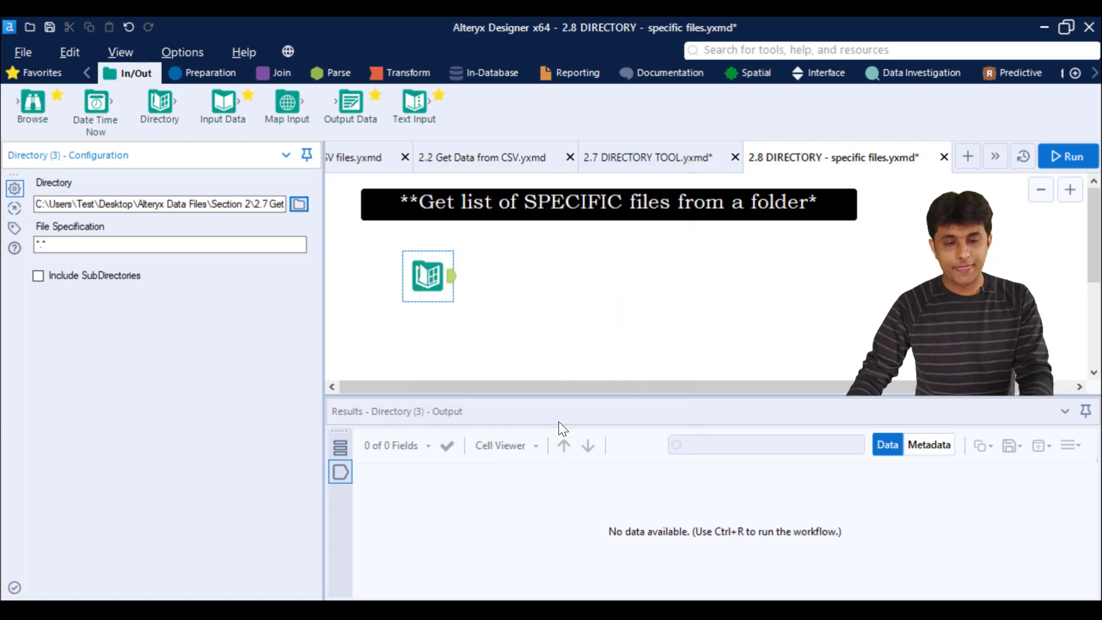
click(38, 277)
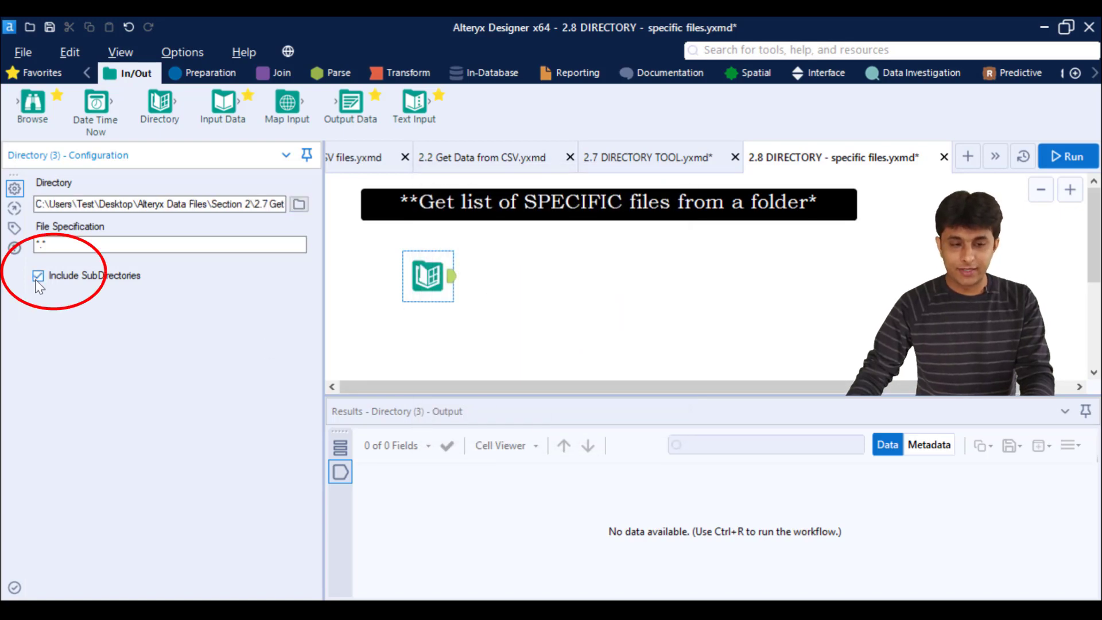
Run the workflow and enlarge the Results grid to review the 11 listed files.
click(1056, 162)
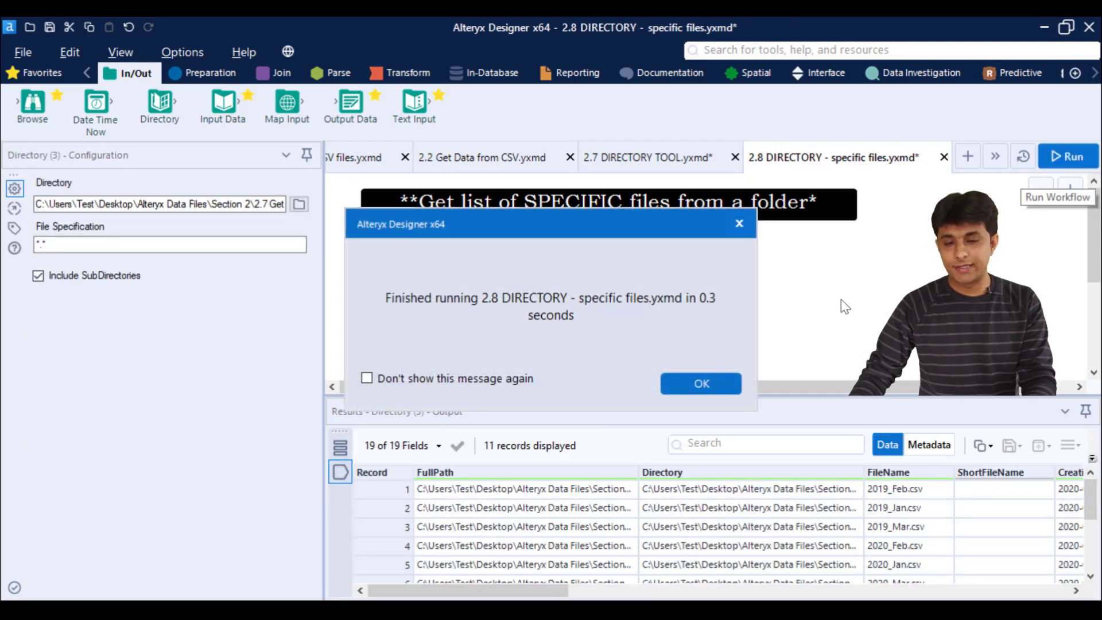
click(702, 384)
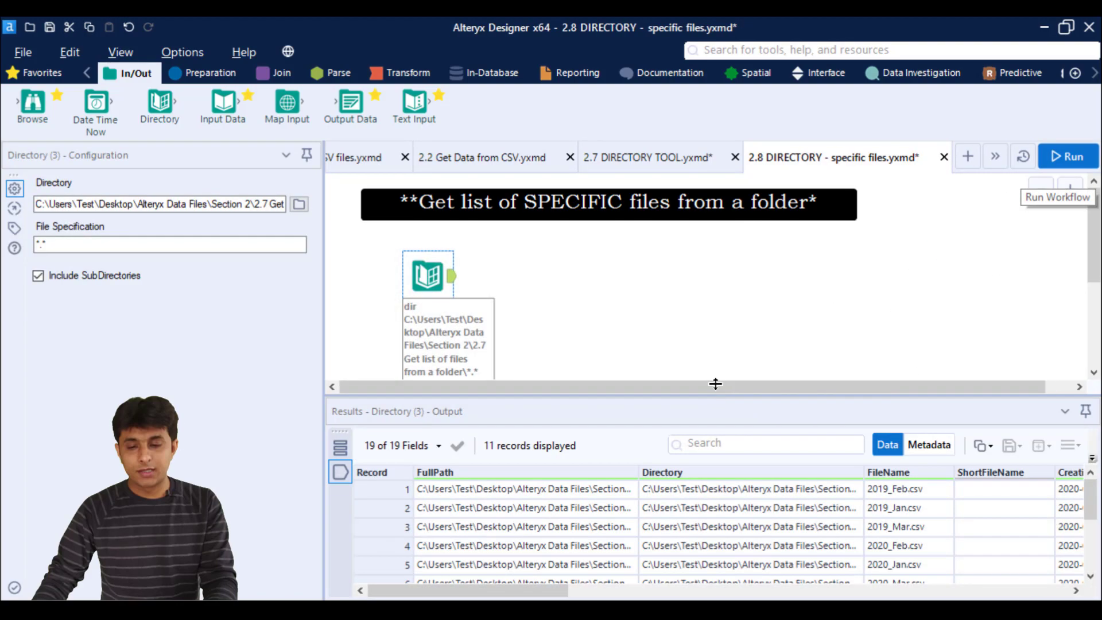
drag(800, 378, 801, 349)
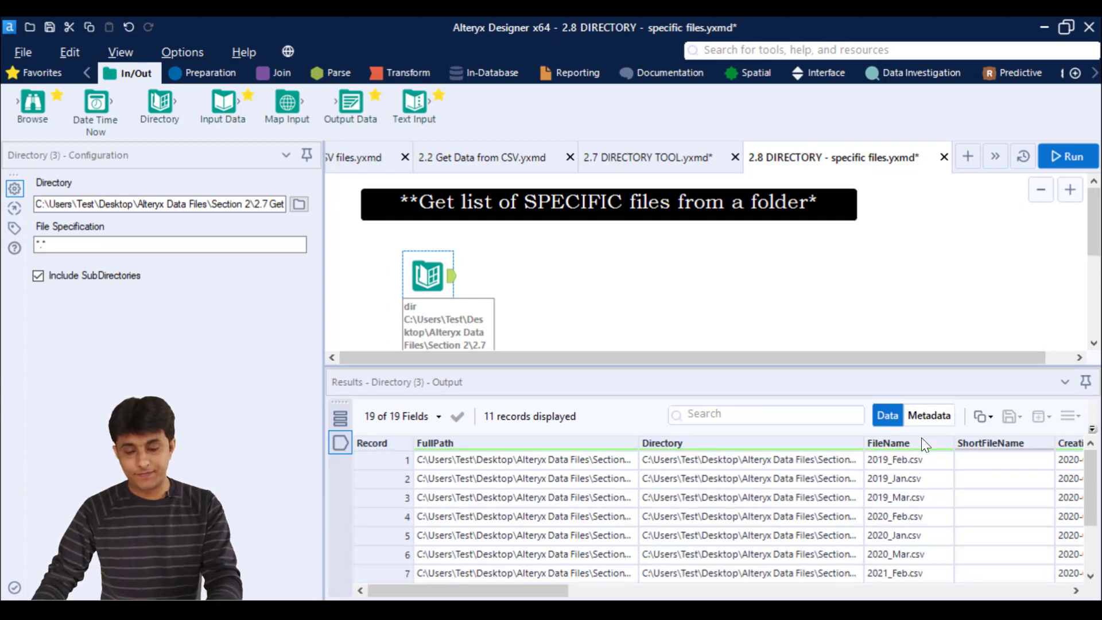
mouse_move(921, 439)
mouse_down()
mouse_move(862, 438)
mouse_move(944, 577)
mouse_move(862, 512)
mouse_move(929, 571)
mouse_up()
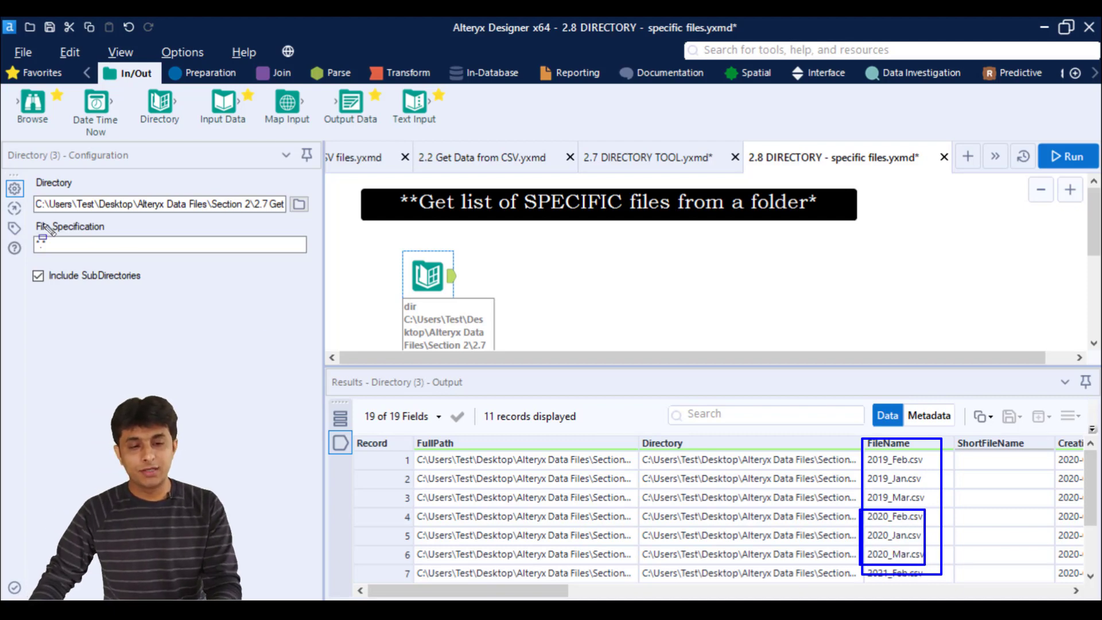
mouse_move(24, 216)
mouse_down()
mouse_move(152, 281)
mouse_move(314, 267)
mouse_up()
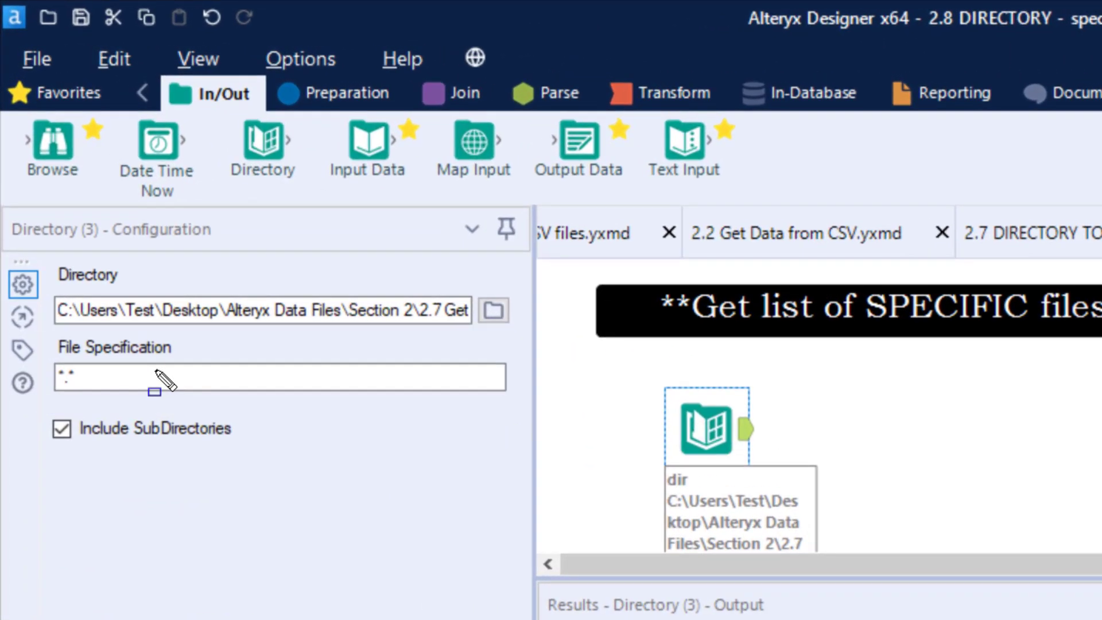
Replace the *.* file specification with 2020*.*.
click(96, 241)
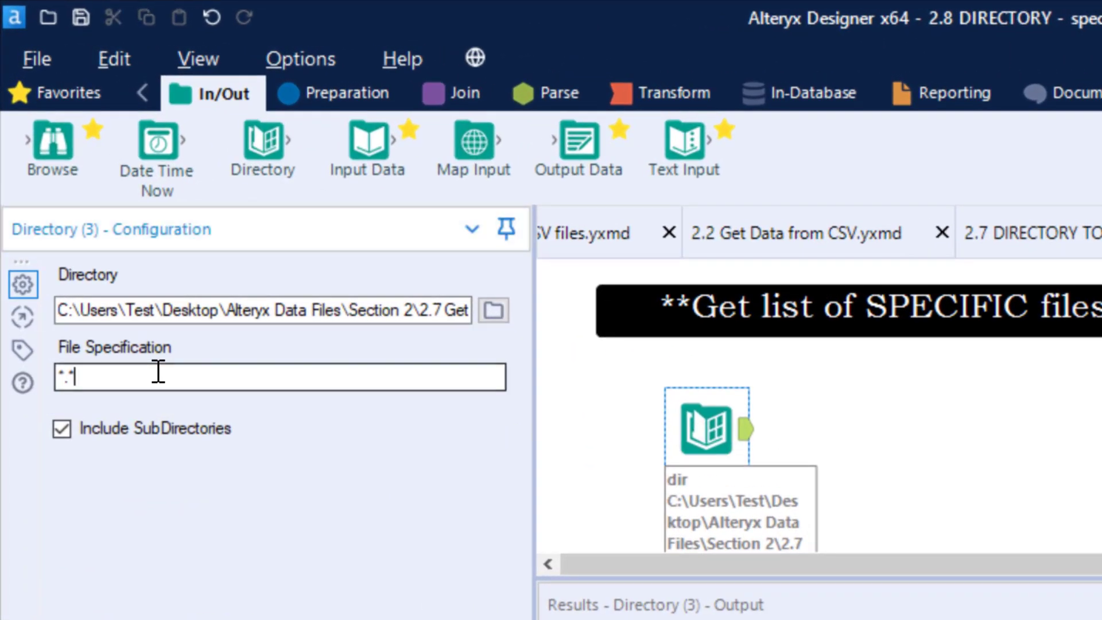
drag(158, 371, 37, 379)
text(2020*)
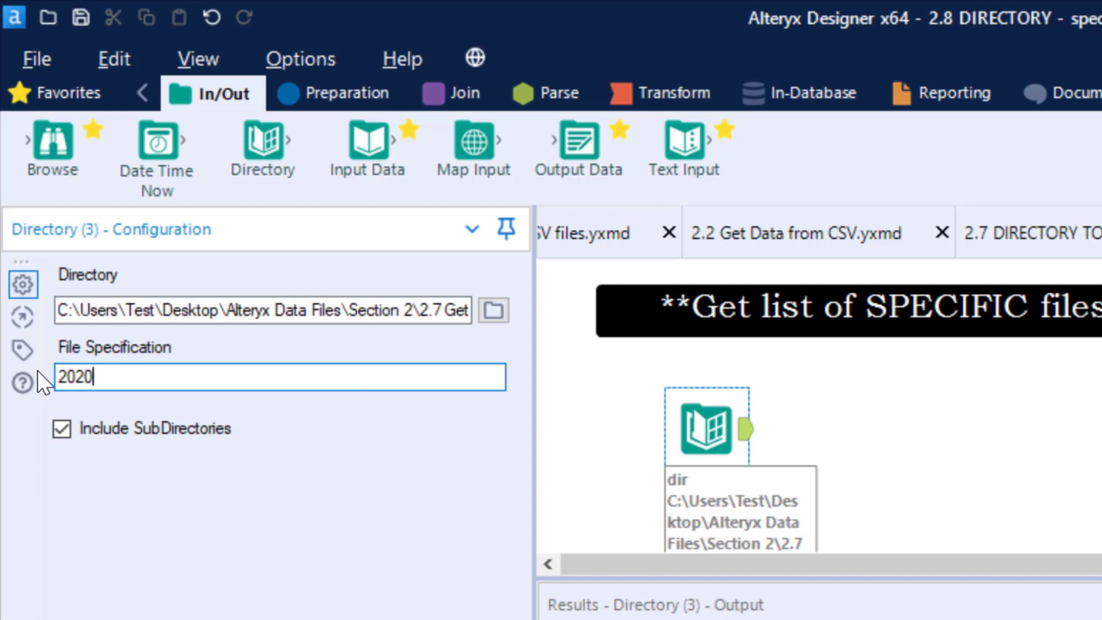
text(.*)
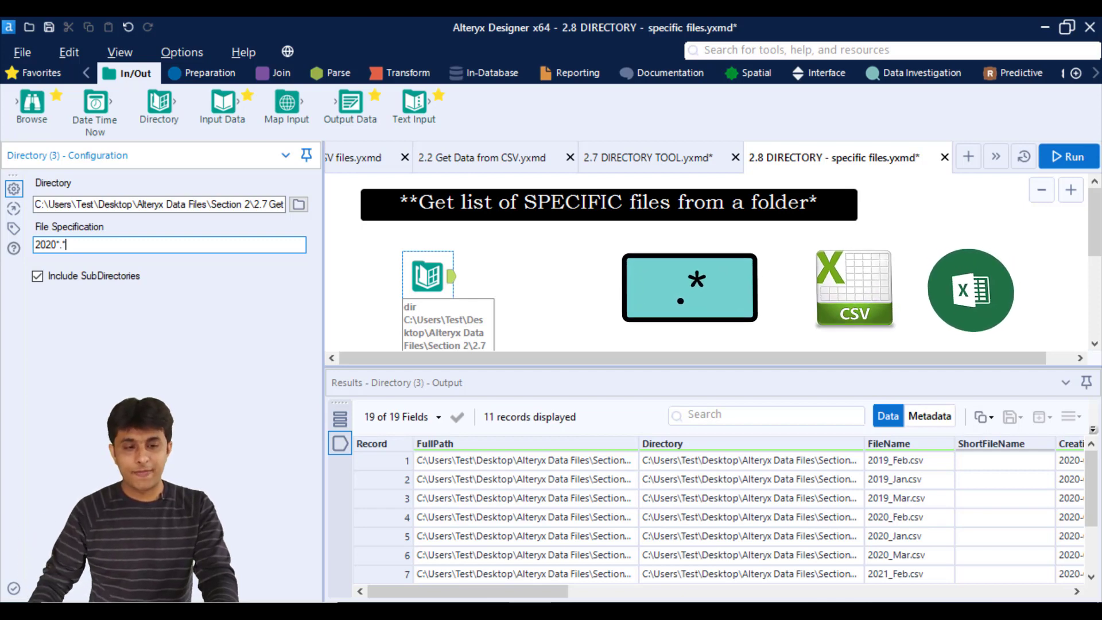
Rerun the workflow to list only 2020_Feb.csv, 2020_Jan.csv and 2020_Mar.csv.
click(1065, 156)
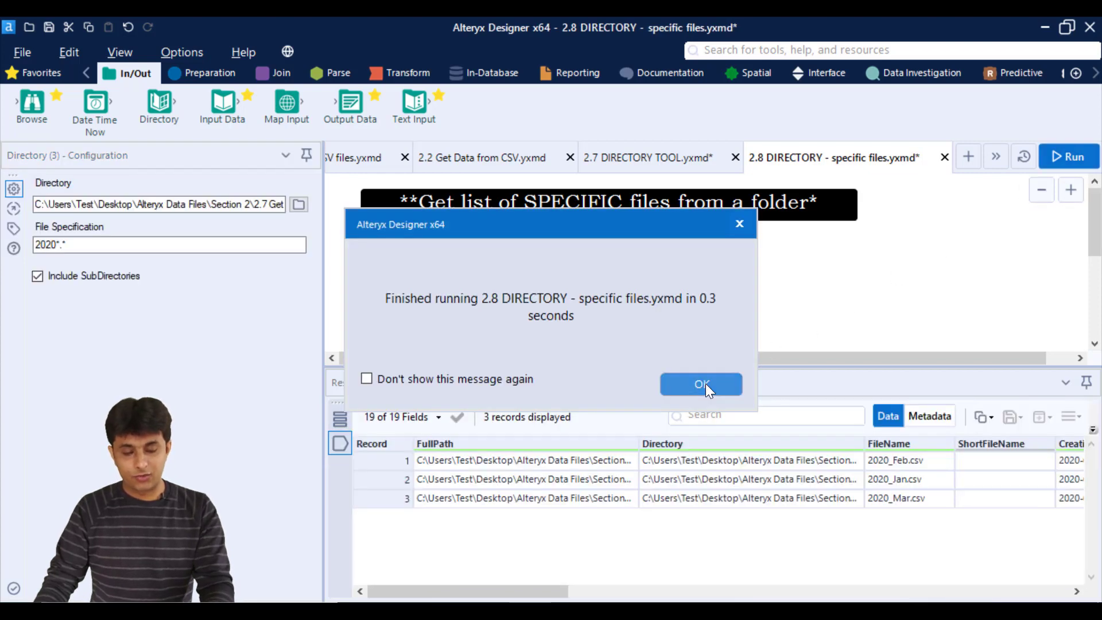
click(702, 383)
drag(852, 436, 955, 510)
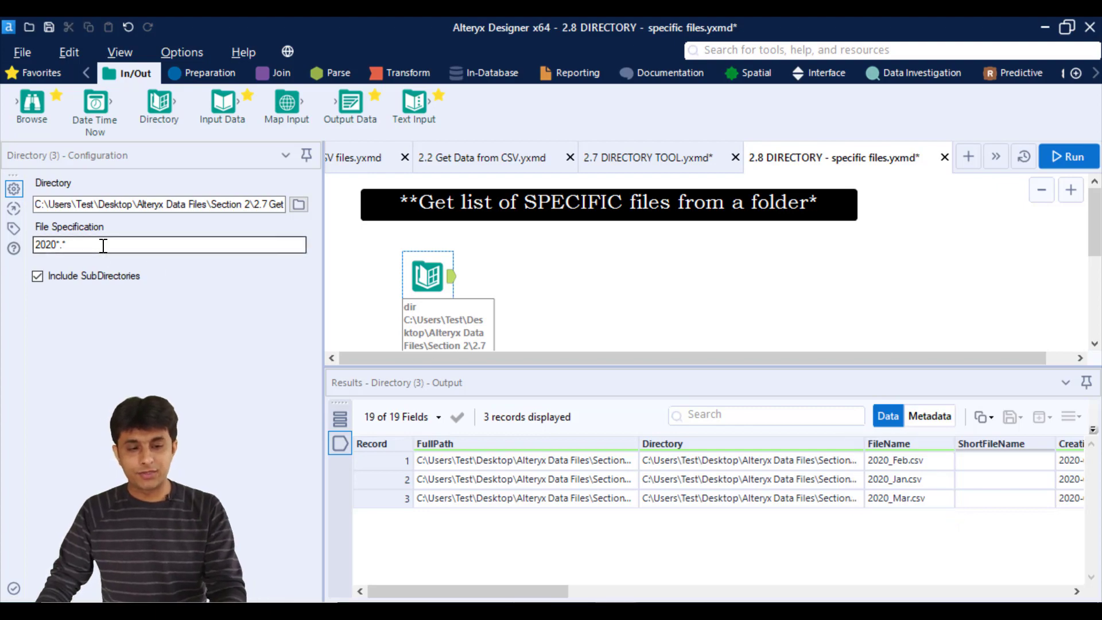
Set the file specification to *Jan.* and rerun, returning the four January files 2019–2022.
drag(103, 244, 33, 245)
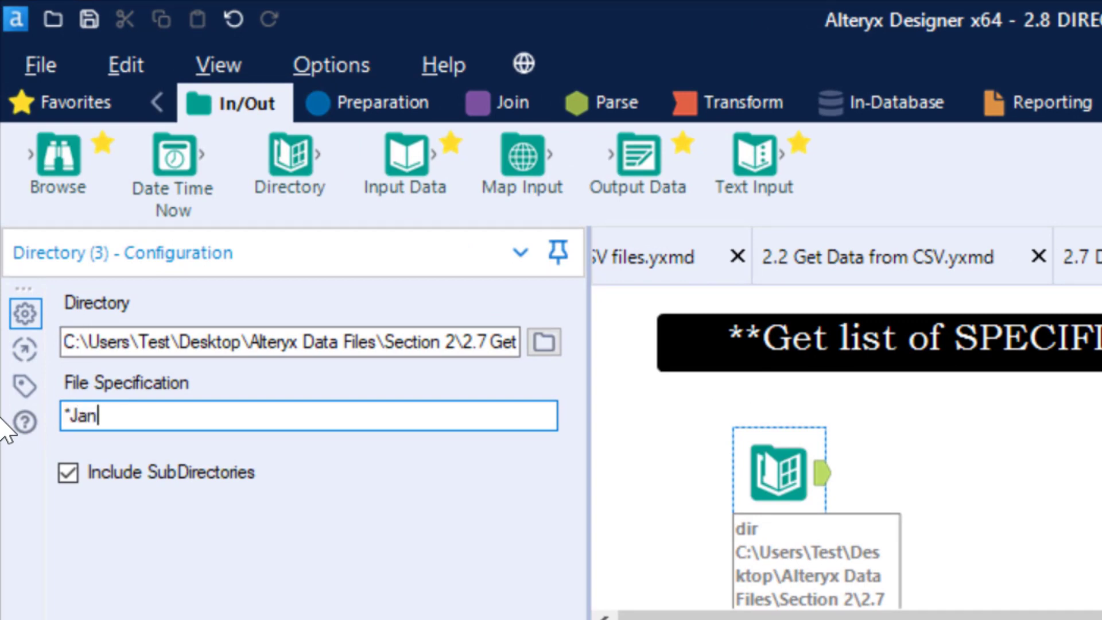
text(*)
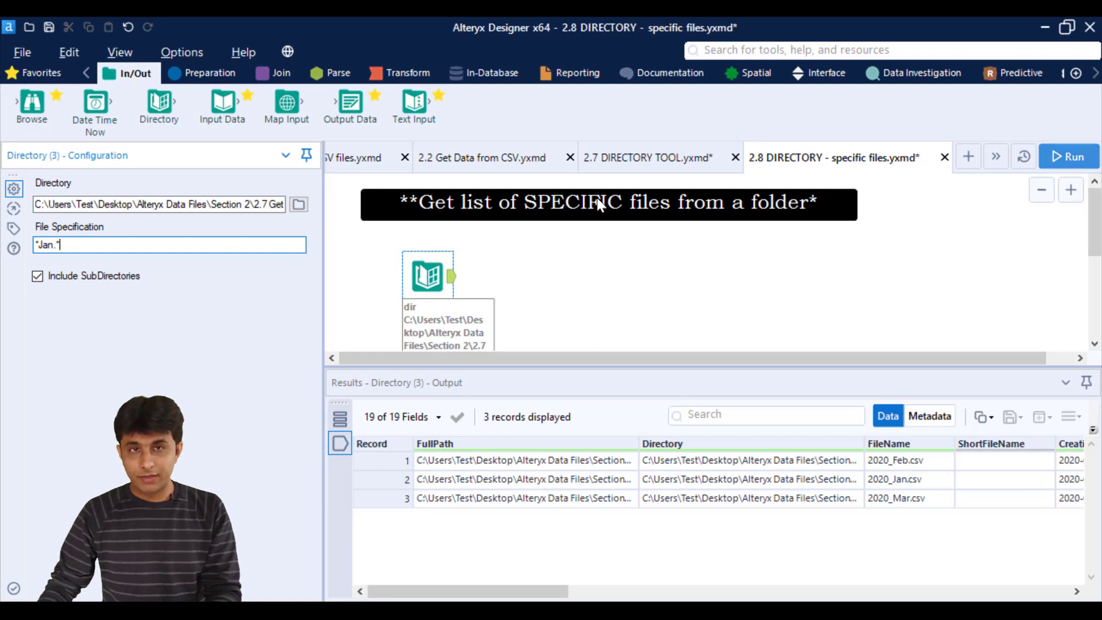
click(1059, 160)
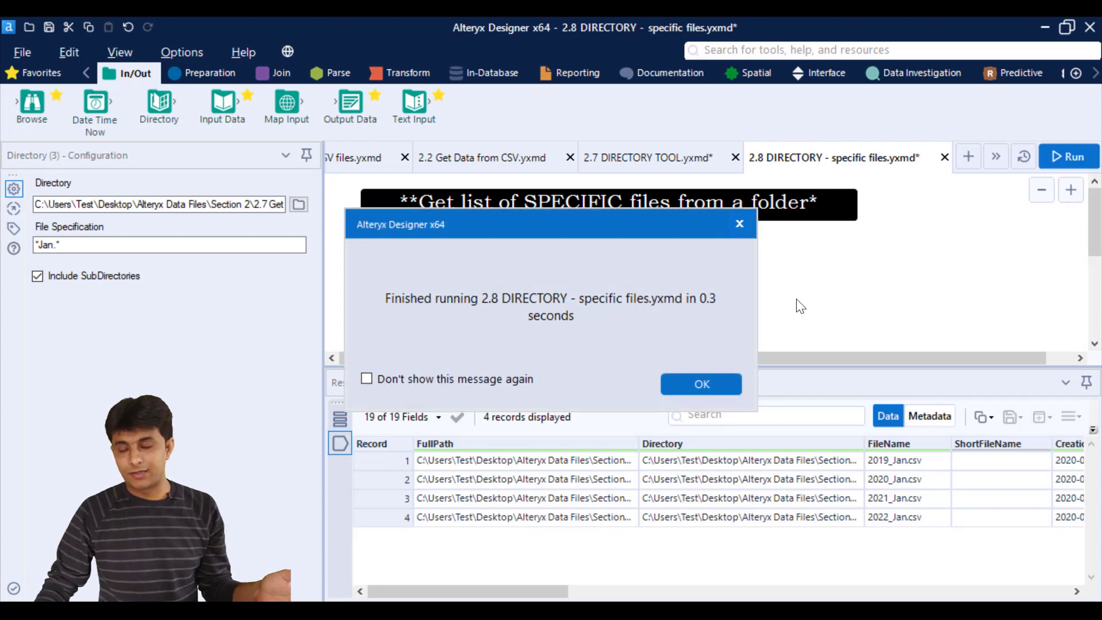
click(711, 380)
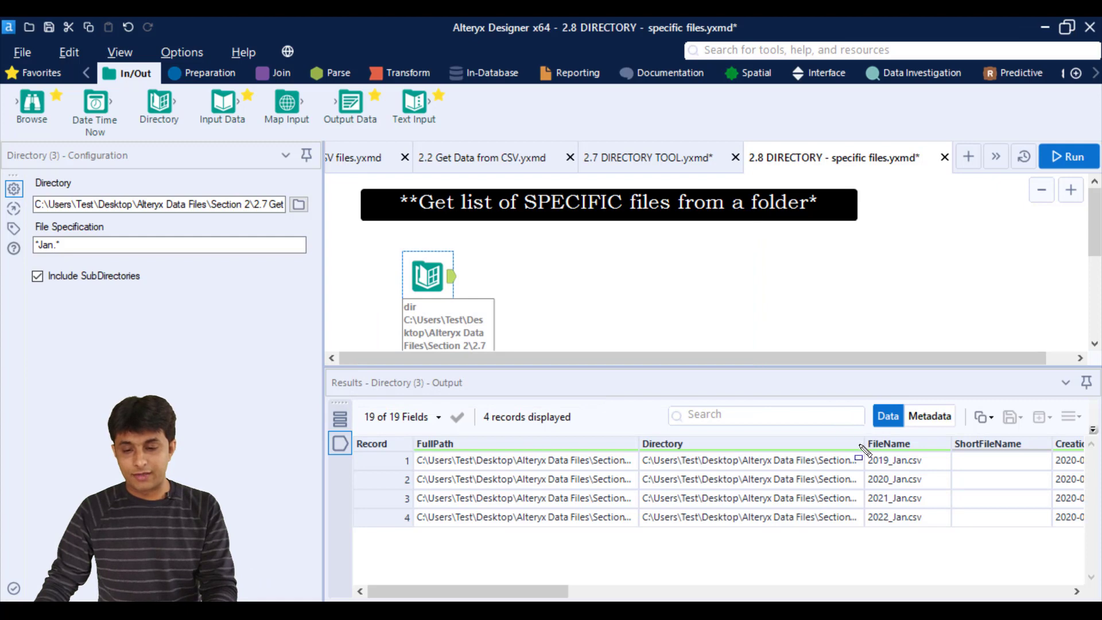
drag(928, 528, 950, 532)
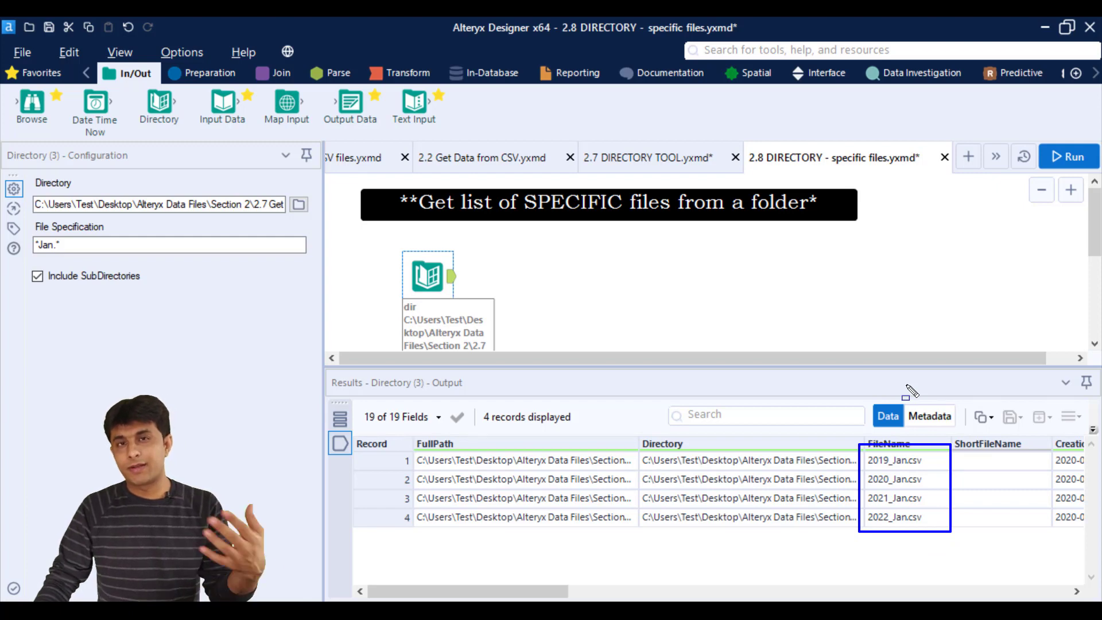
key(ctrl+z)
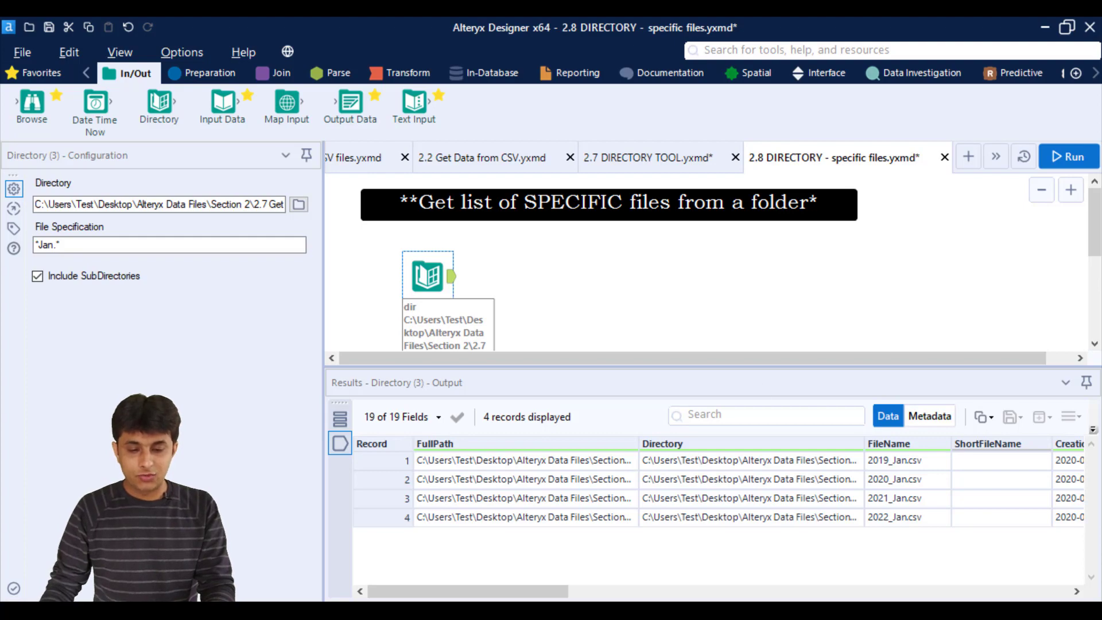
Duplicate 2021_Mar in the 2.7 folder and rename the copy 2023_Jan.
mouse_move(369, 600)
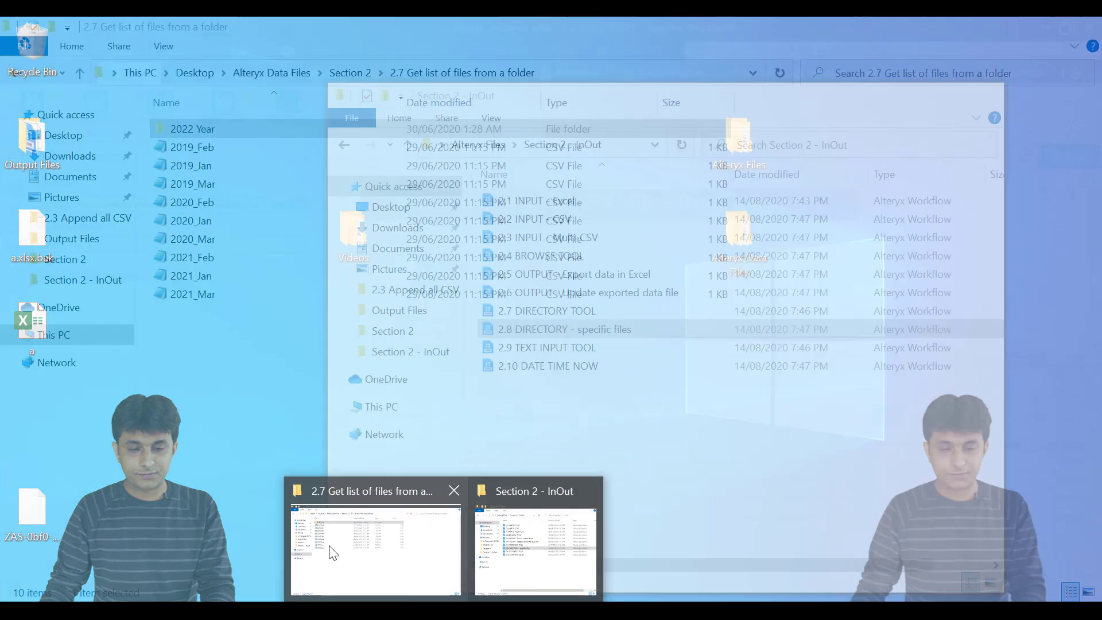
click(332, 548)
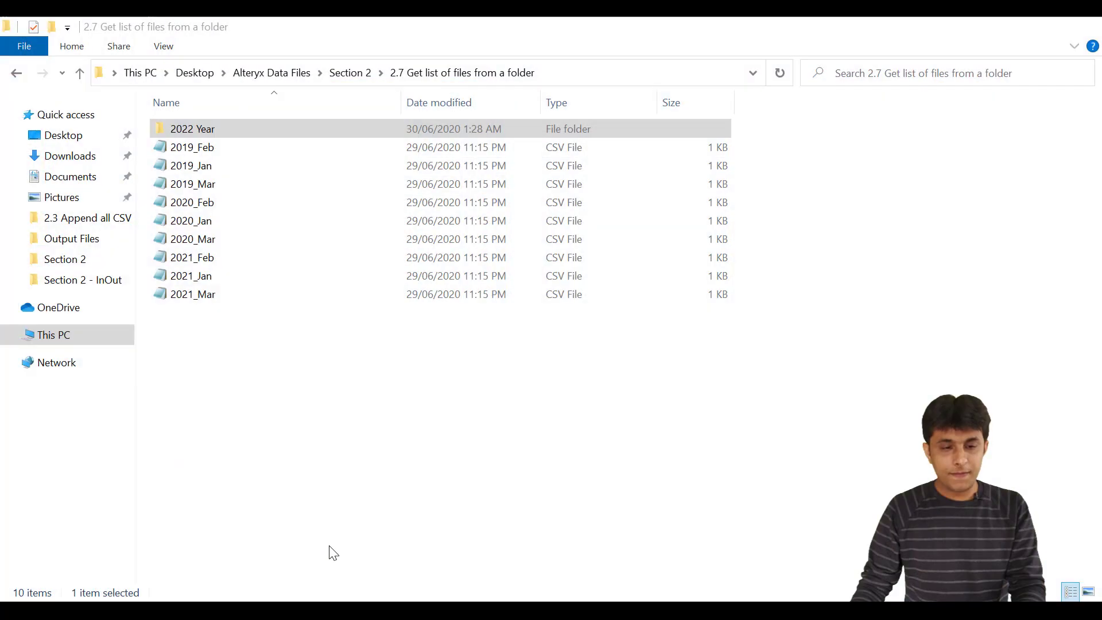
click(225, 293)
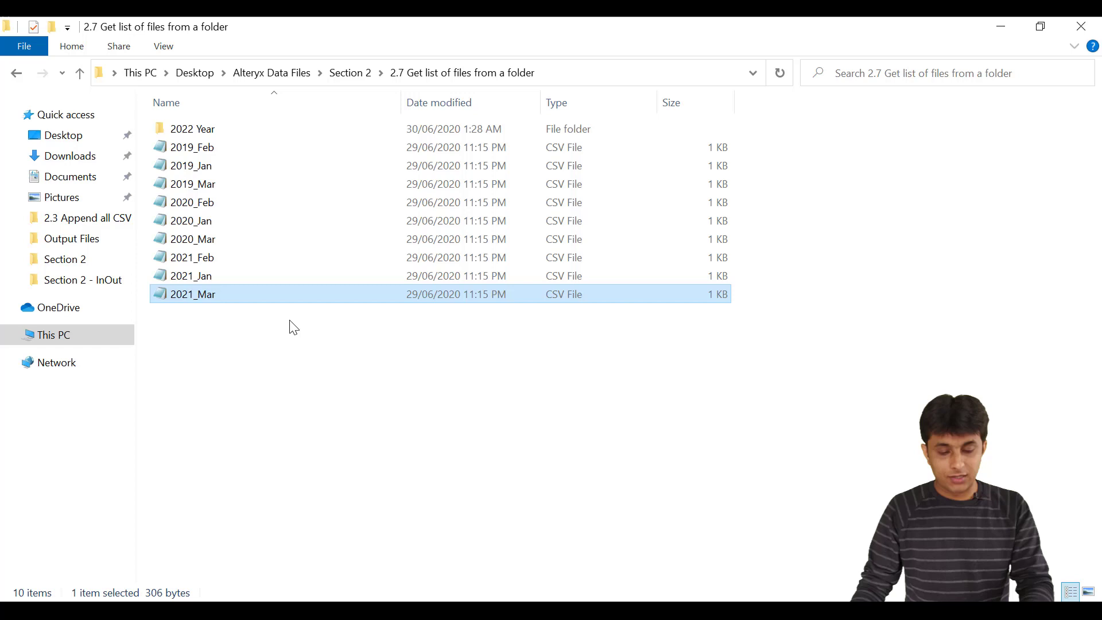
key(ctrl+c)
key(ctrl+v)
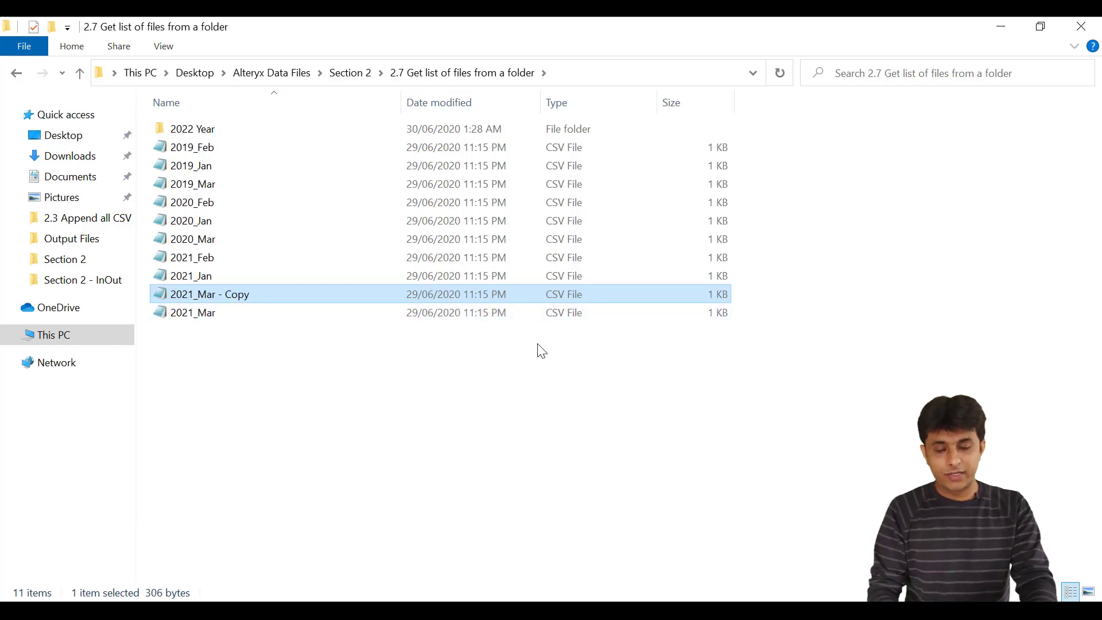
key(F2)
text(20)
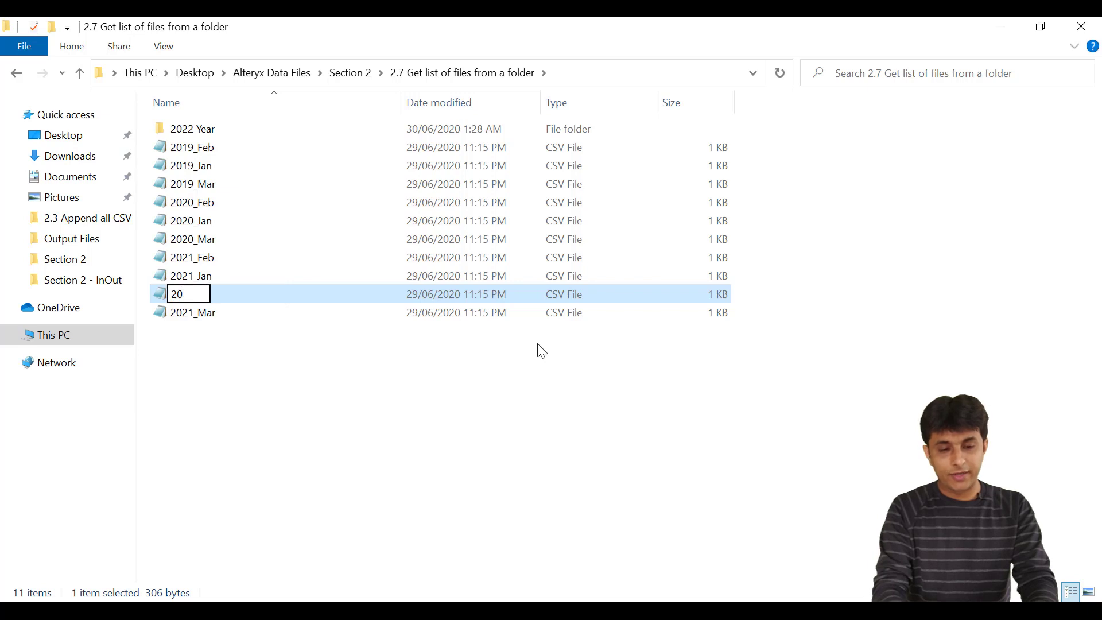
text(23_Jan)
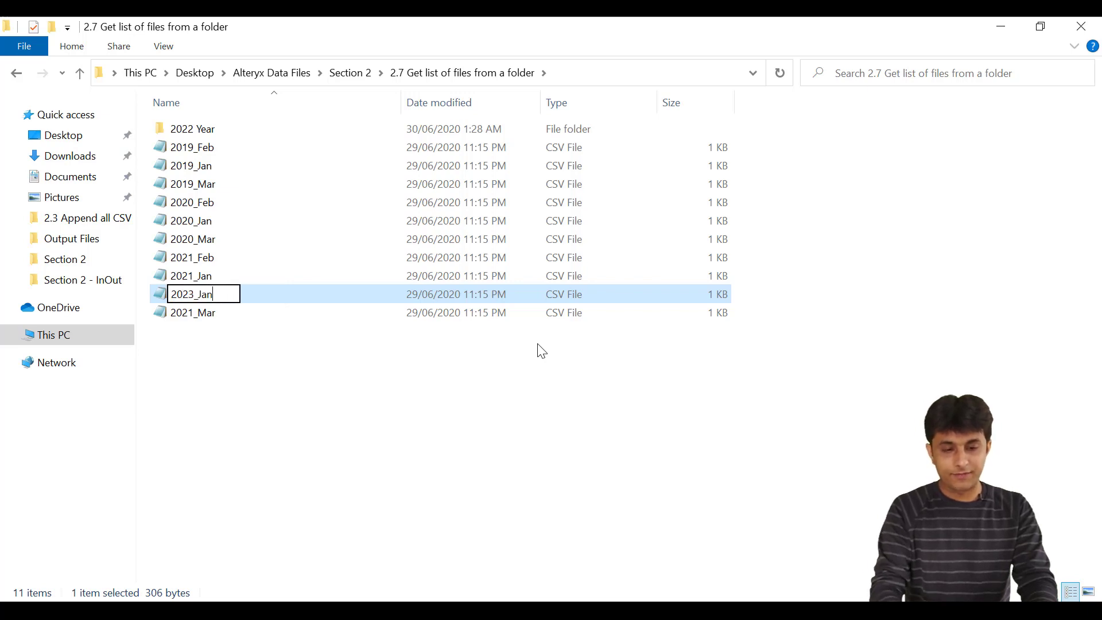
key(Return)
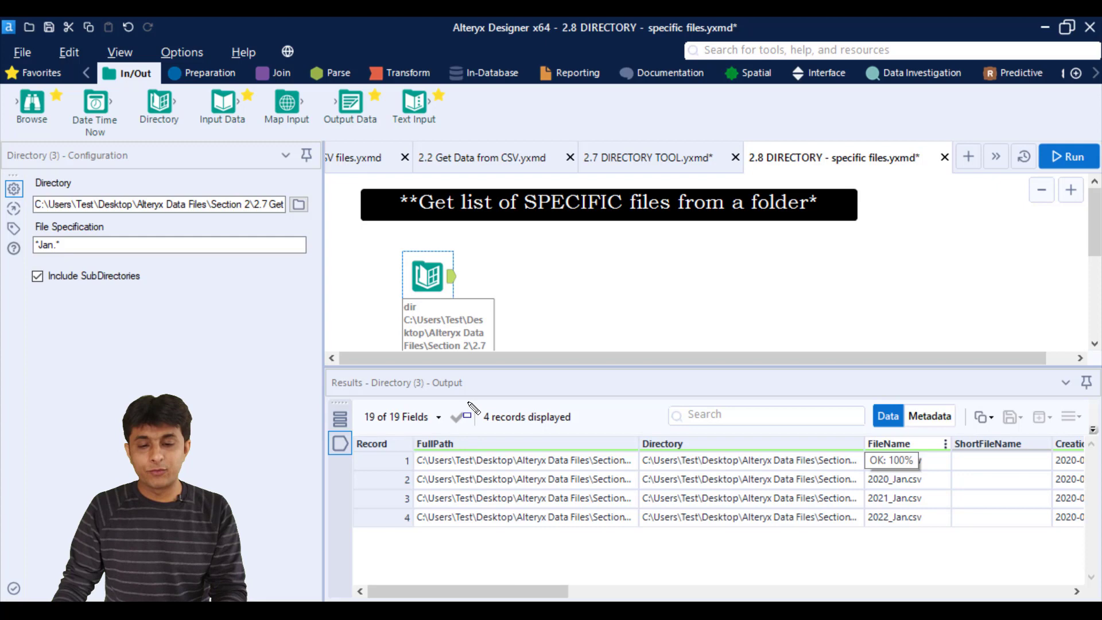
Rerun the workflow and confirm 2023_Jan.csv now appears among five Jan records.
drag(468, 402, 588, 436)
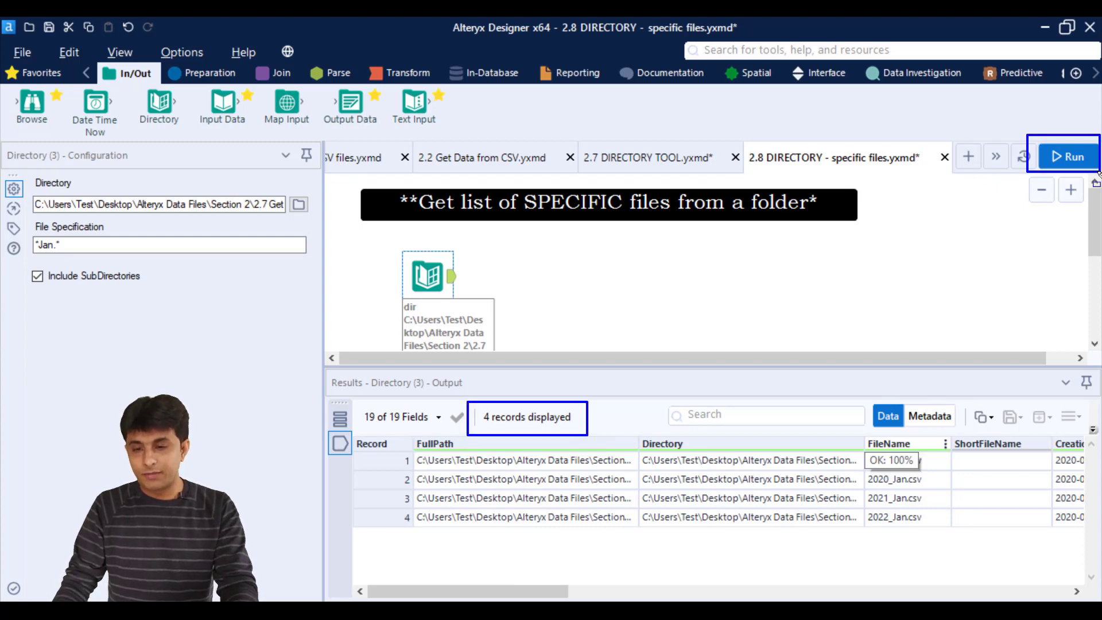
key(Escape)
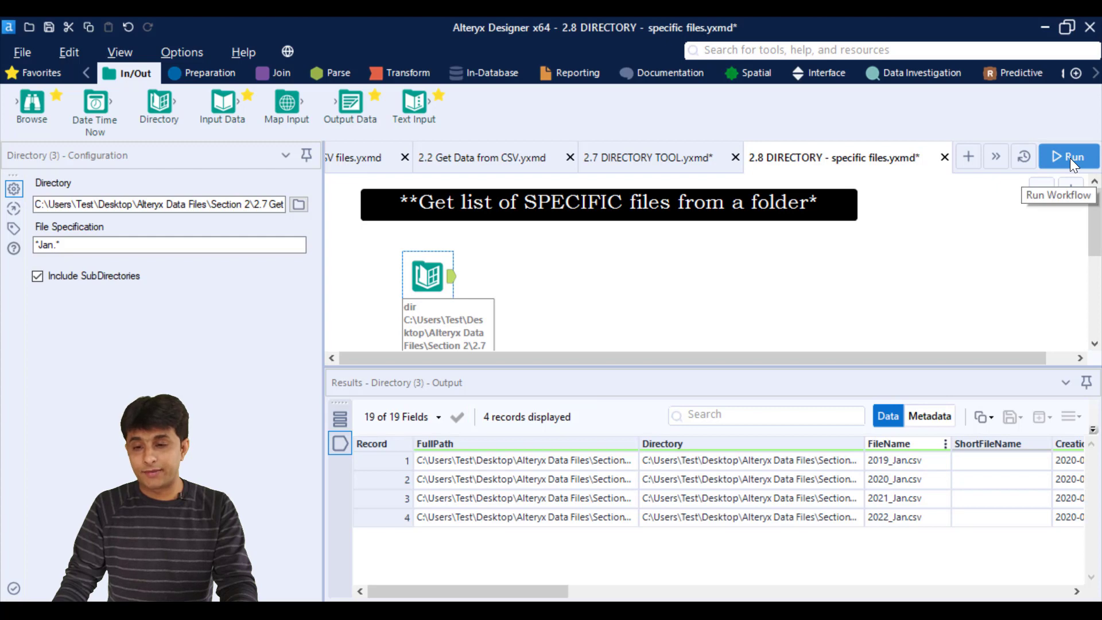
click(1070, 157)
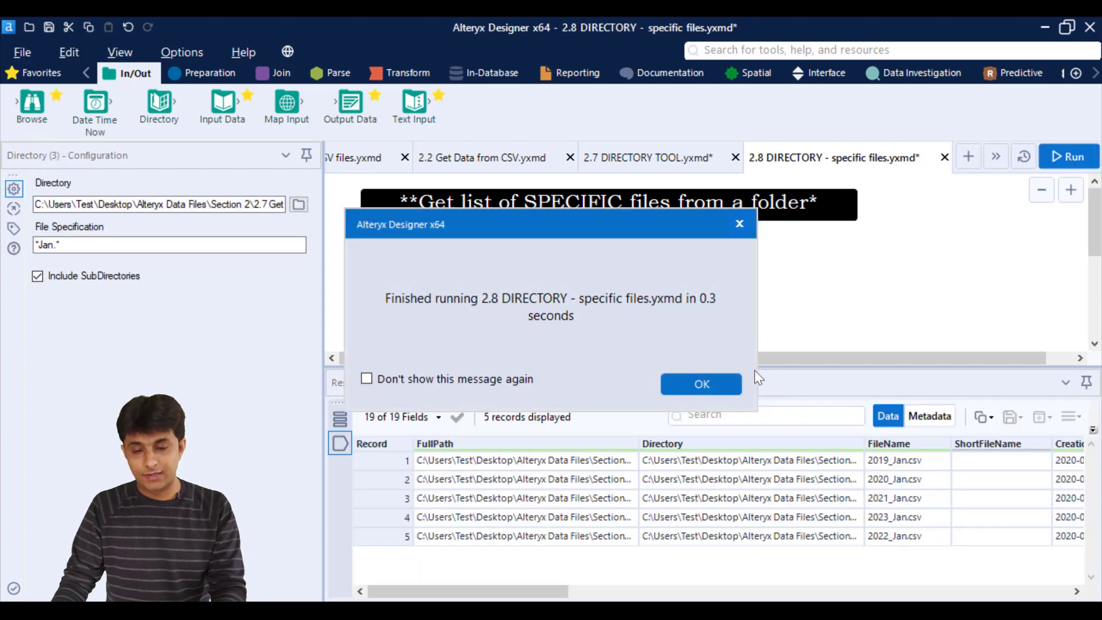
click(737, 380)
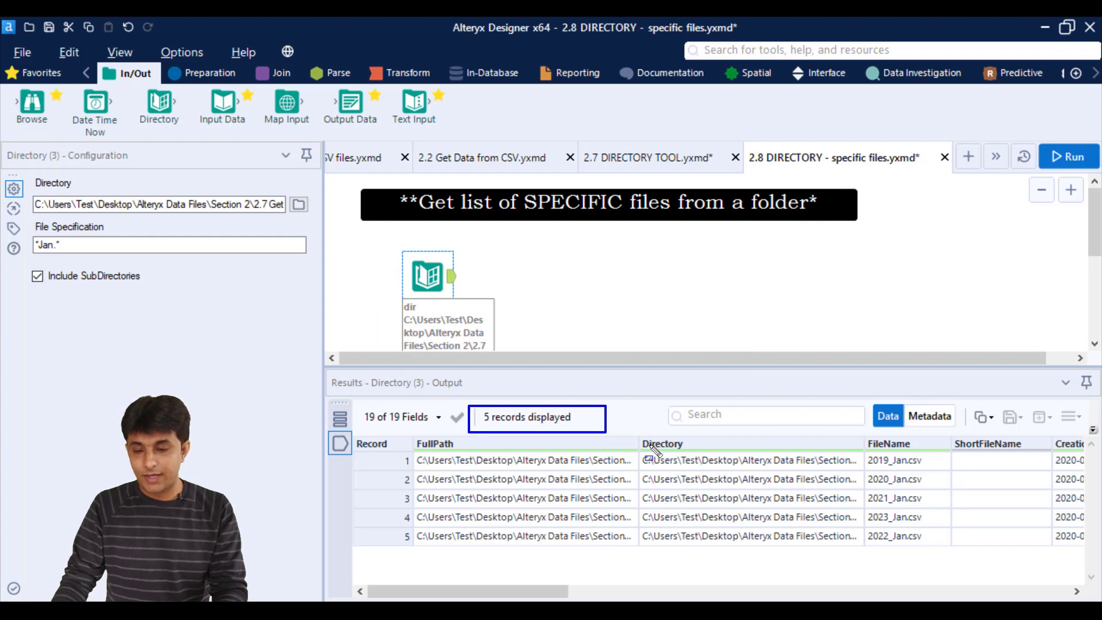
drag(854, 505, 940, 524)
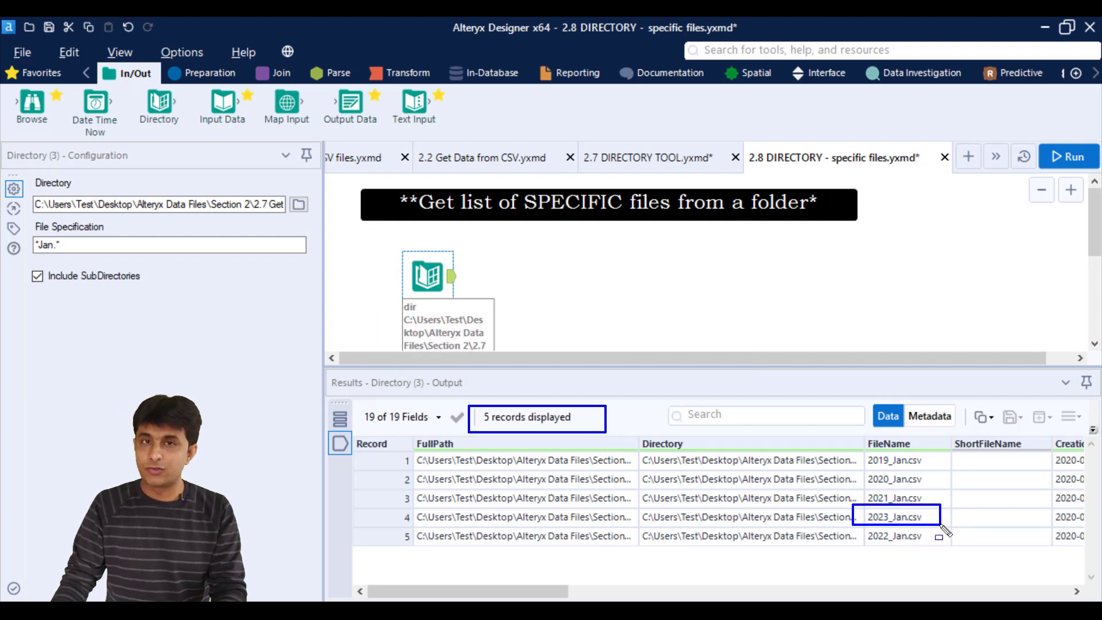